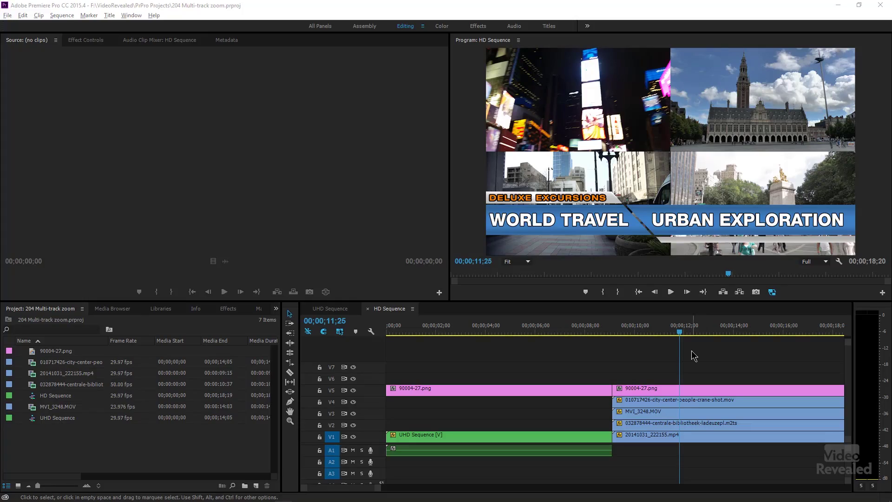
# Compare Motion Scale of the crane shot, 20141031_222155.mp4 (50) and nested UHD Sequence (25).
pyautogui.click(394, 318)
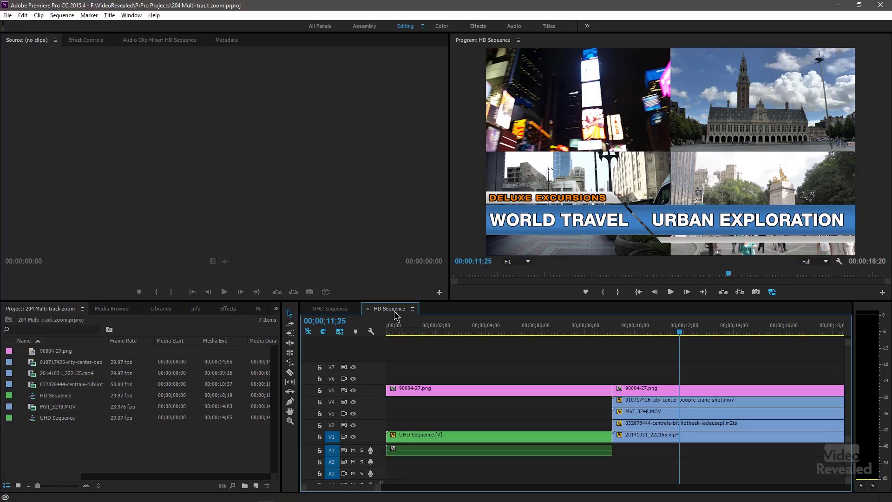
pyautogui.moveTo(683, 332)
pyautogui.mouseDown()
pyautogui.moveTo(696, 332)
pyautogui.moveTo(686, 332)
pyautogui.mouseUp()
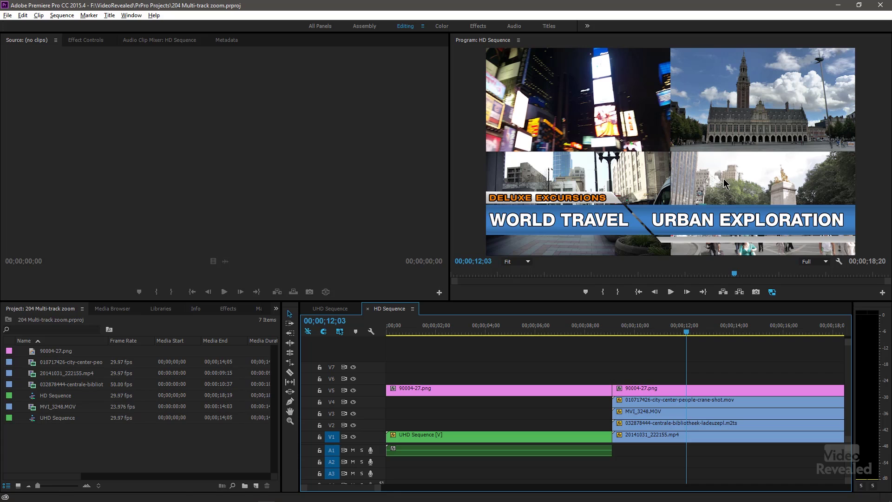
pyautogui.click(696, 402)
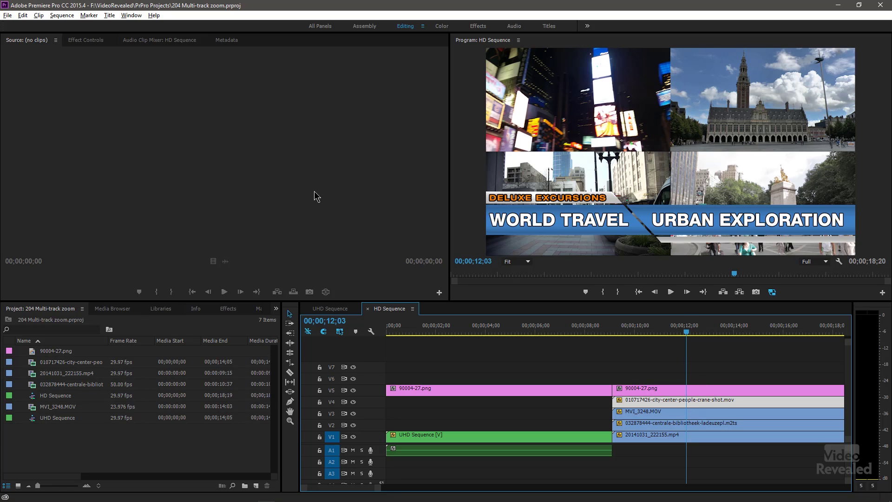
pyautogui.click(87, 40)
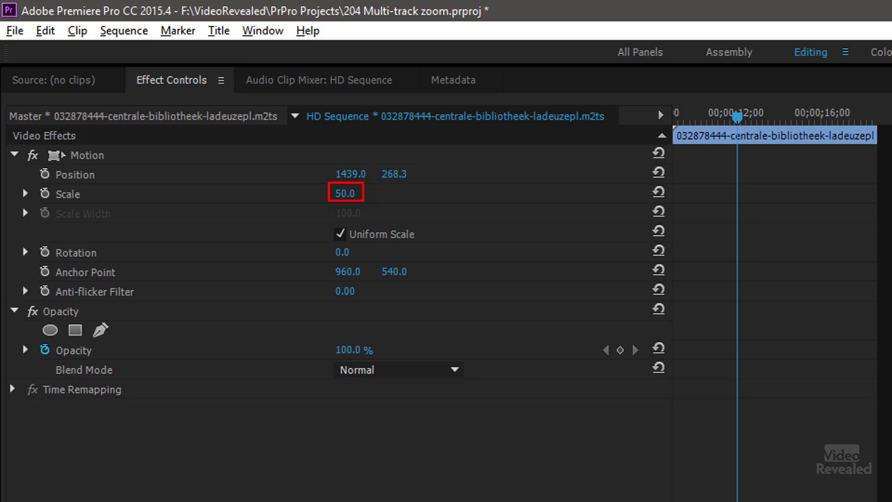
pyautogui.click(666, 439)
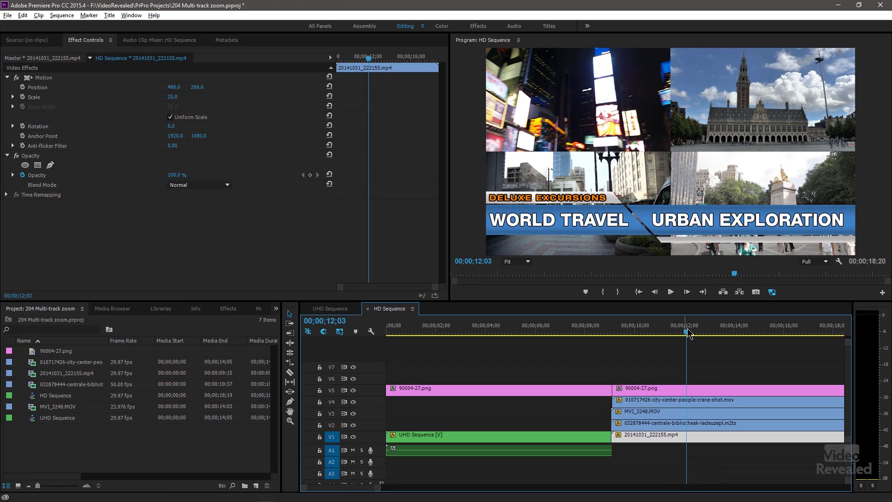
pyautogui.moveTo(687, 332)
pyautogui.mouseDown()
pyautogui.moveTo(700, 332)
pyautogui.moveTo(687, 342)
pyautogui.moveTo(696, 340)
pyautogui.mouseUp()
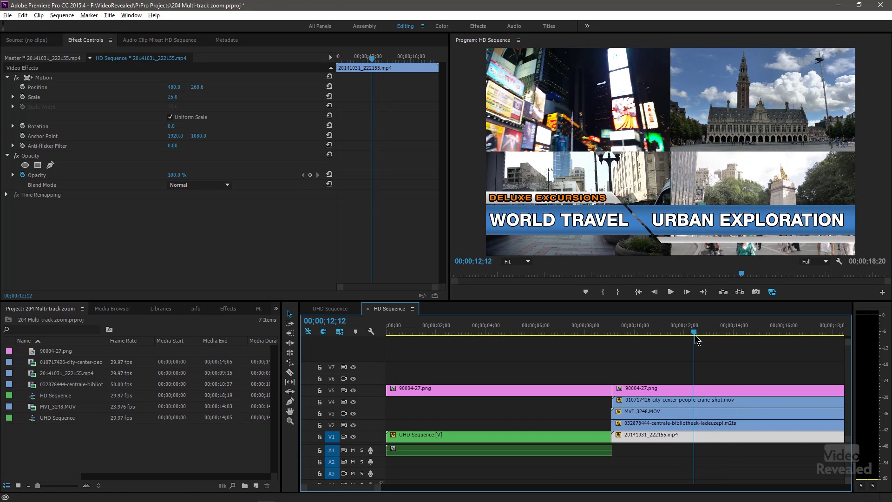
pyautogui.click(447, 437)
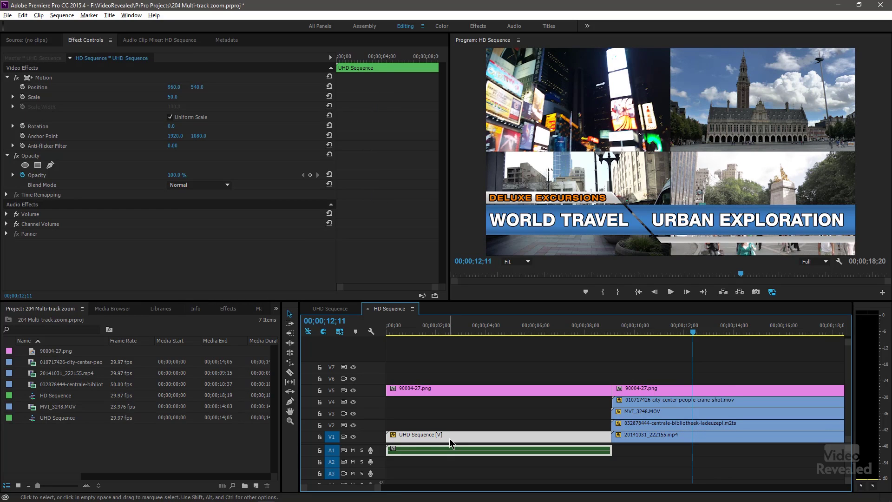
pyautogui.doubleClick(451, 437)
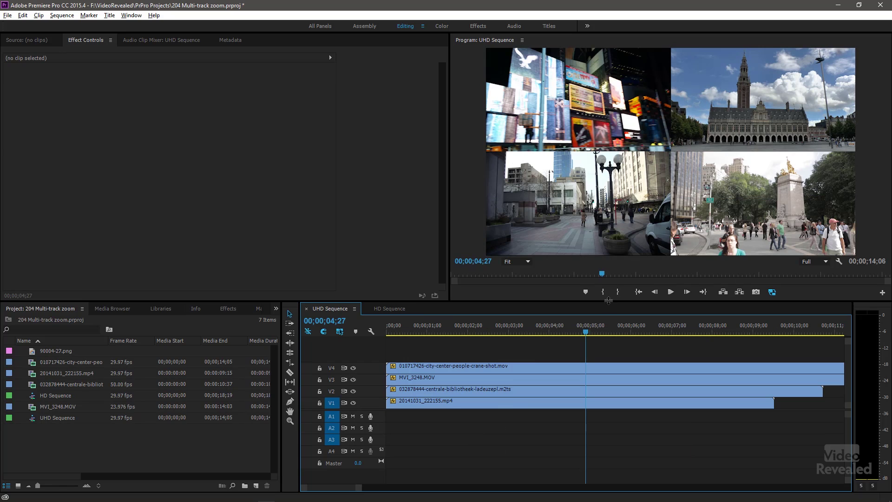
pyautogui.click(62, 16)
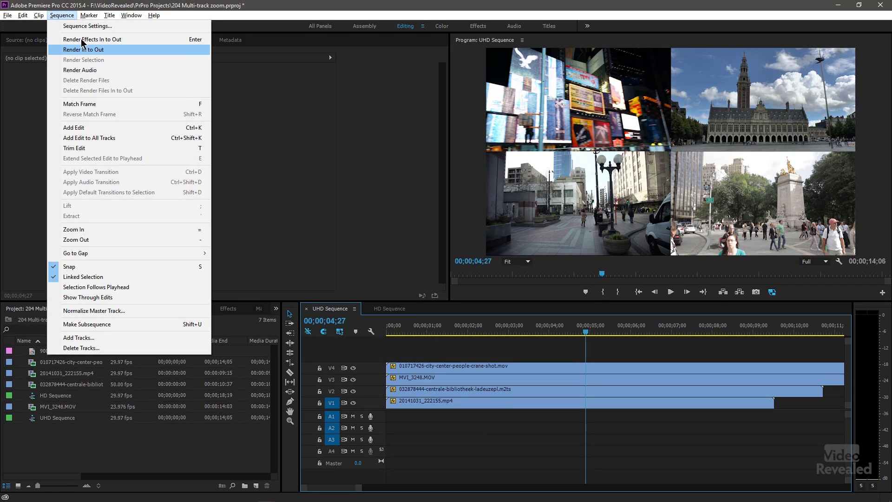
pyautogui.click(87, 26)
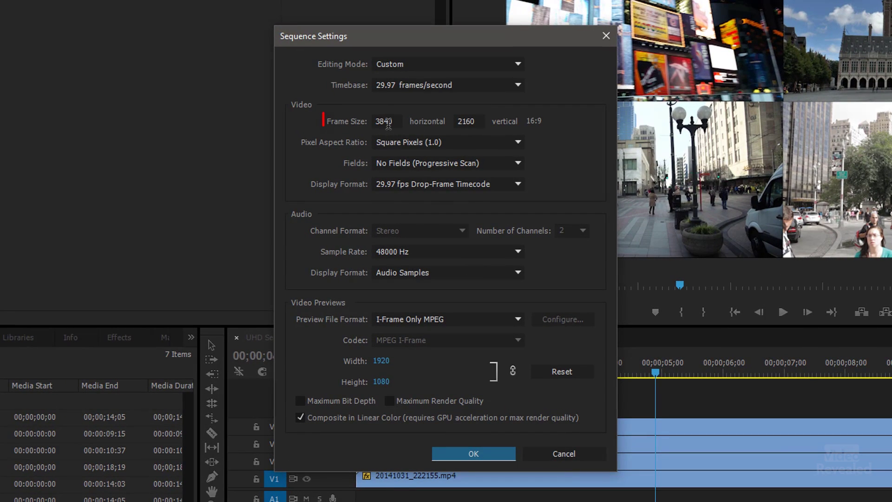
pyautogui.click(606, 37)
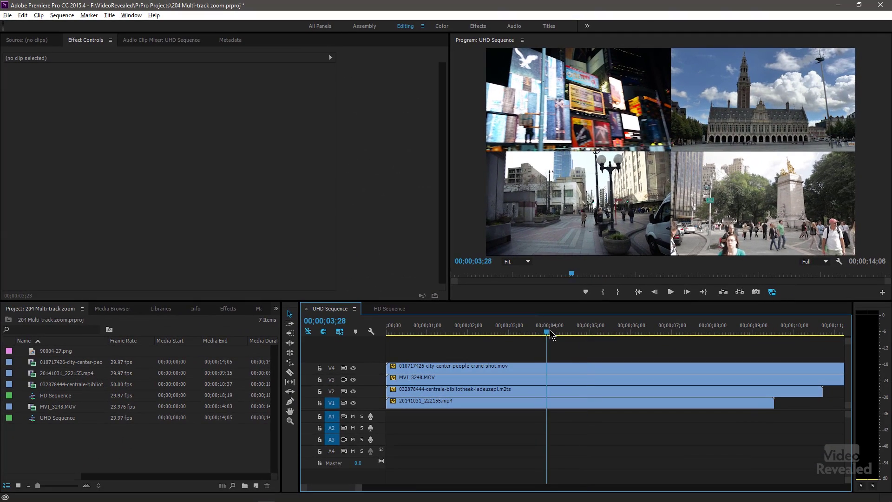
pyautogui.moveTo(552, 334); pyautogui.dragTo(567, 333)
pyautogui.click(545, 371)
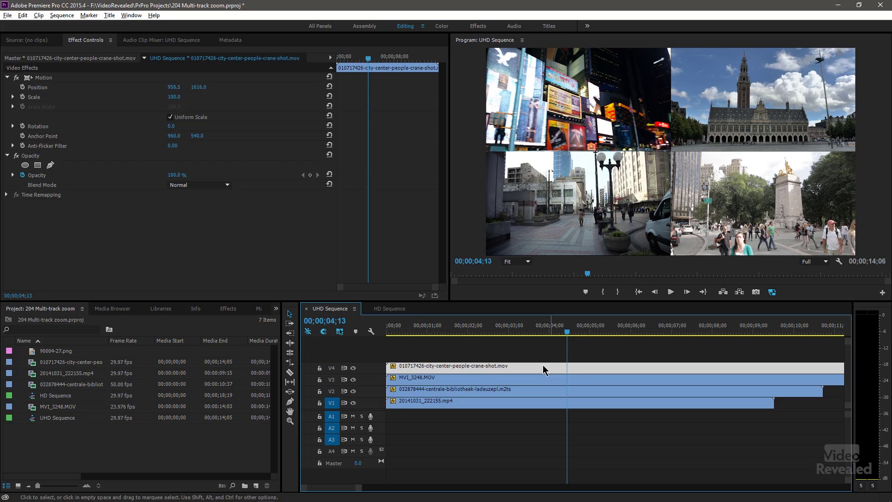
pyautogui.click(507, 382)
pyautogui.click(512, 393)
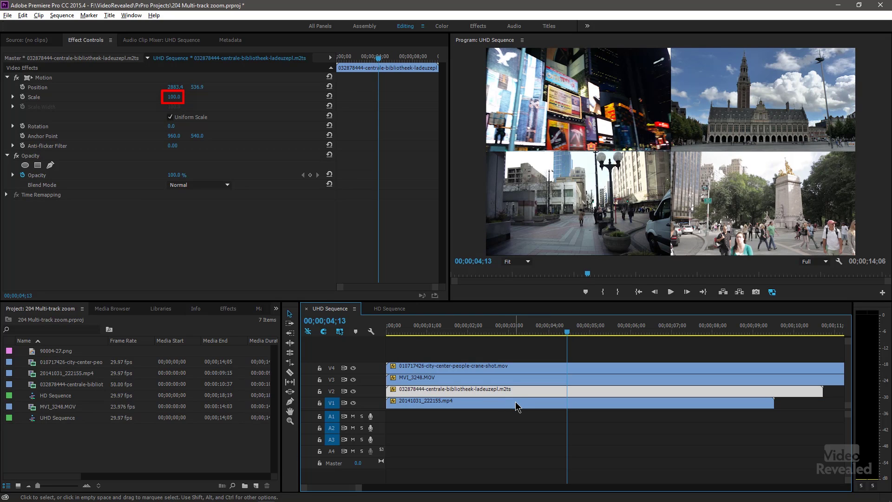
pyautogui.click(518, 405)
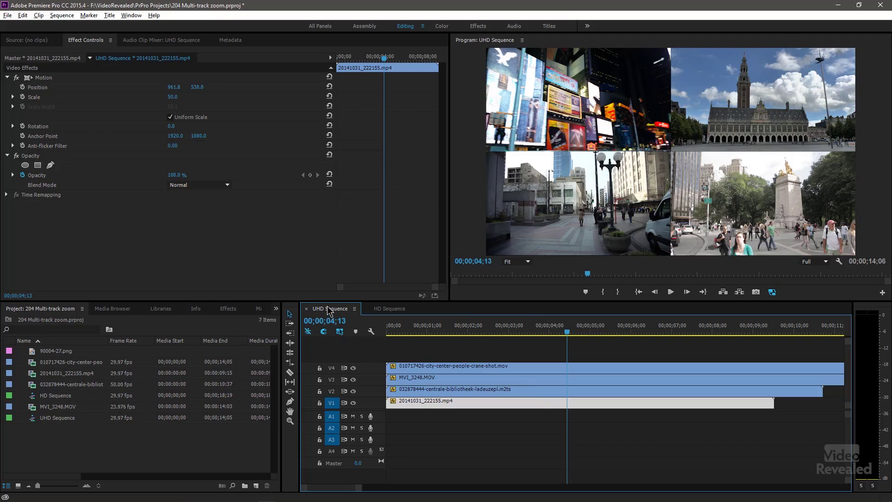
pyautogui.click(378, 308)
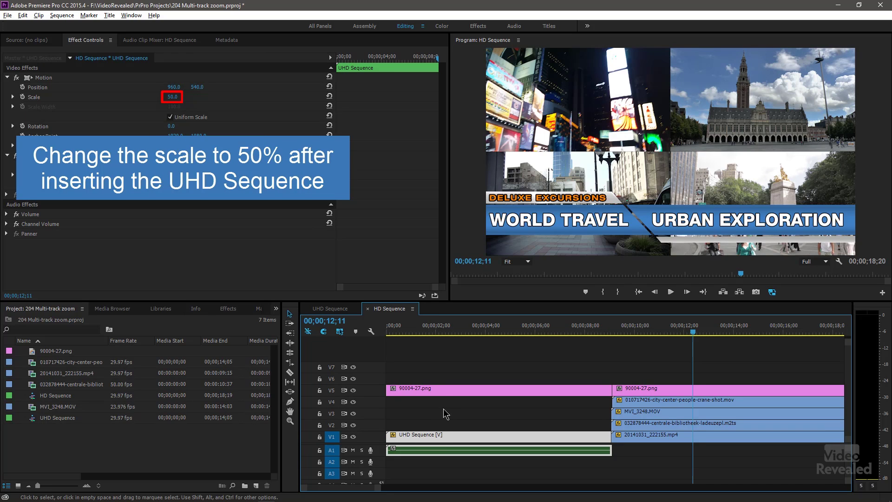
# Inspect Motion settings of the 90004-27.png title, crane-shot, MVI_3248.MOV and centrale-bibliotheek clips.
pyautogui.click(499, 332)
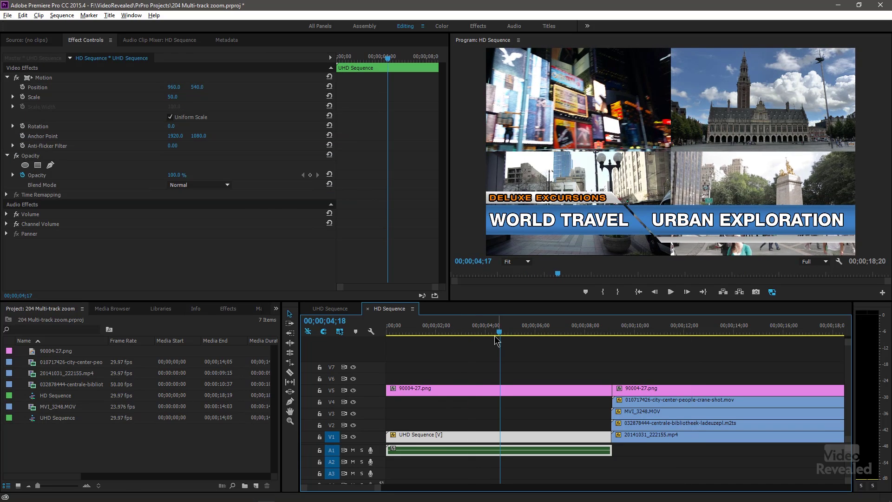
pyautogui.click(478, 391)
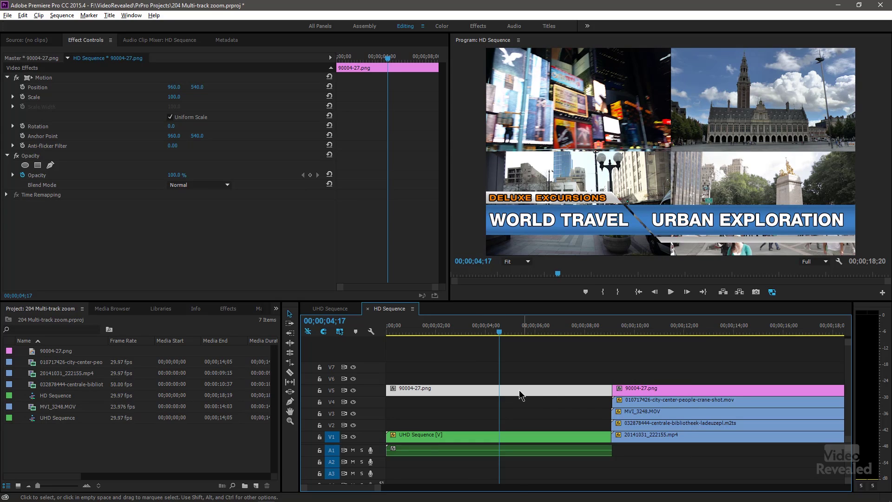
pyautogui.moveTo(660, 331); pyautogui.dragTo(677, 333)
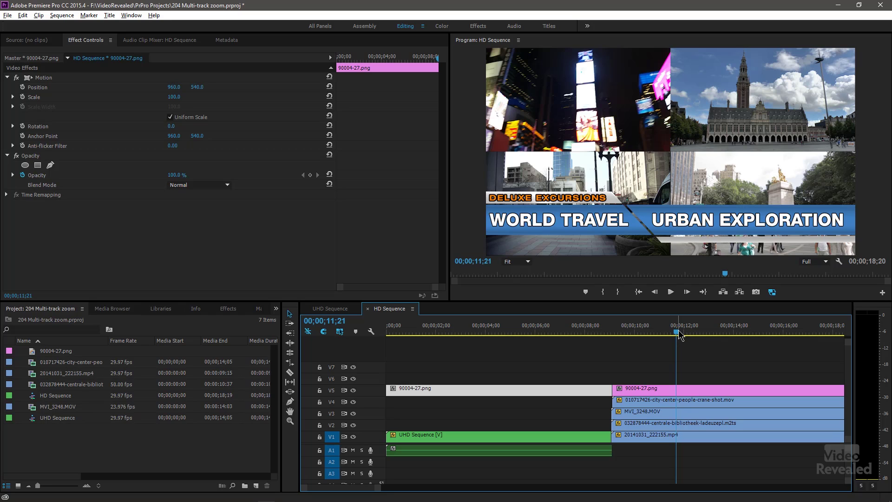
pyautogui.click(663, 404)
pyautogui.click(664, 416)
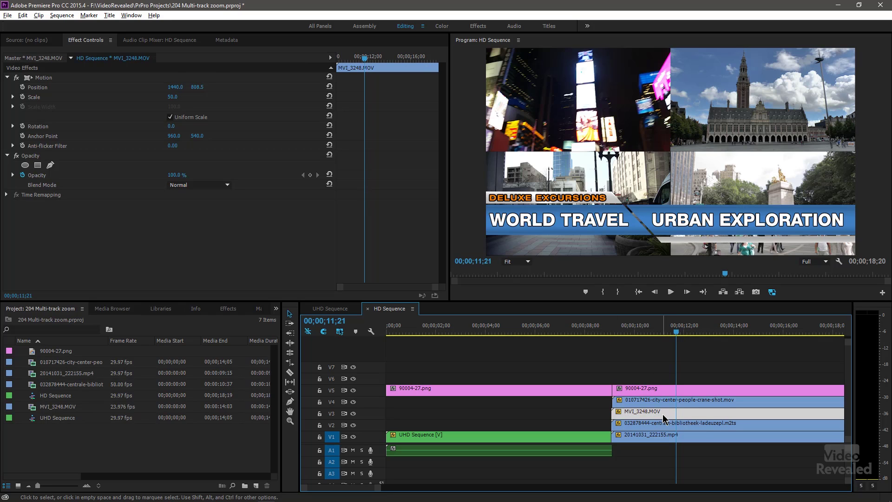
pyautogui.click(665, 427)
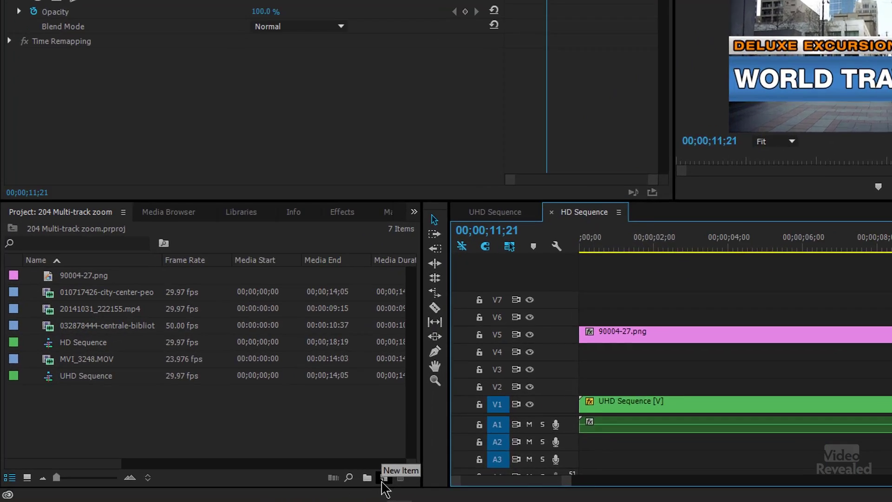
pyautogui.click(255, 486)
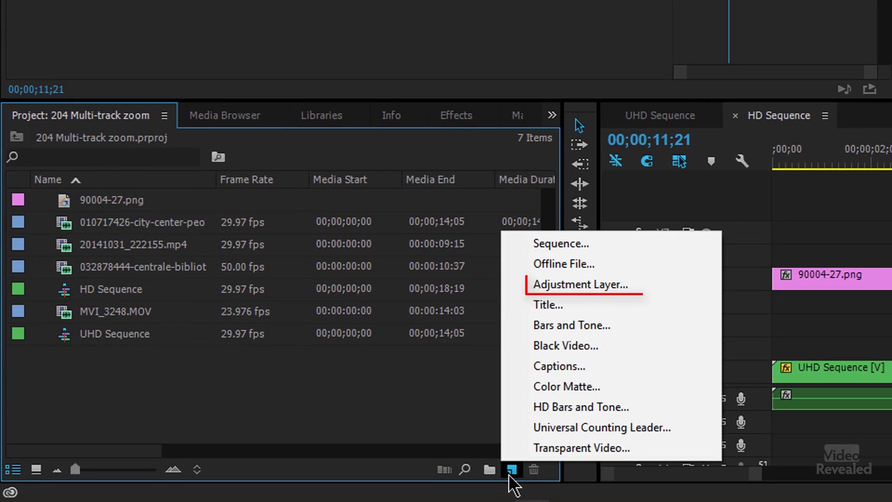
# Create a 1920×1080 Adjustment Layer and place it on track V6.
pyautogui.click(627, 284)
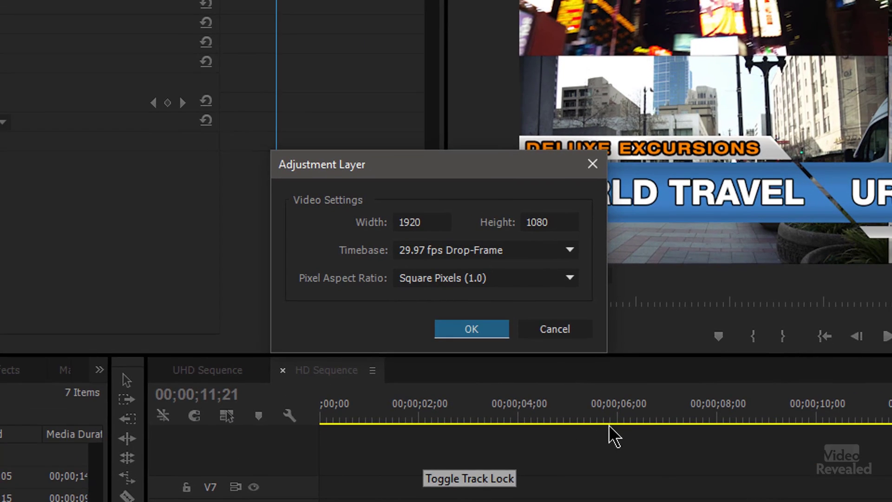
pyautogui.click(474, 331)
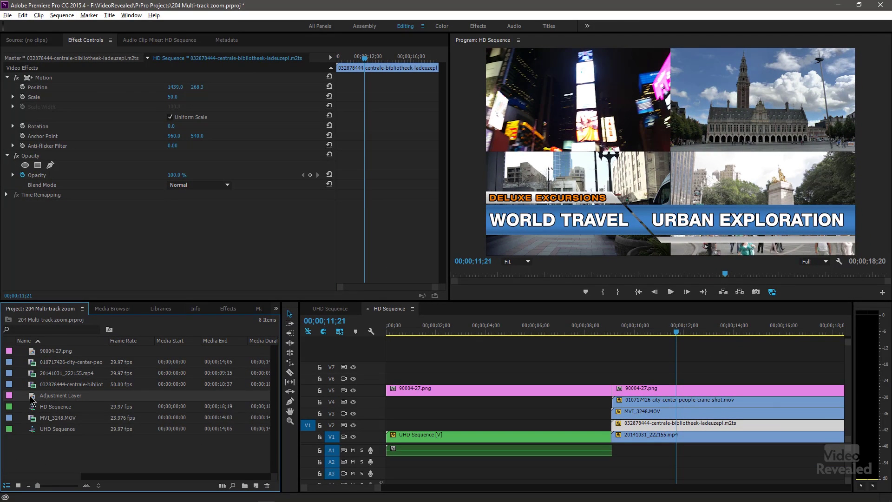
pyautogui.moveTo(146, 383); pyautogui.dragTo(612, 377)
# Trim the Adjustment Layer's end to match the four quadrant clips below.
pyautogui.click(651, 377)
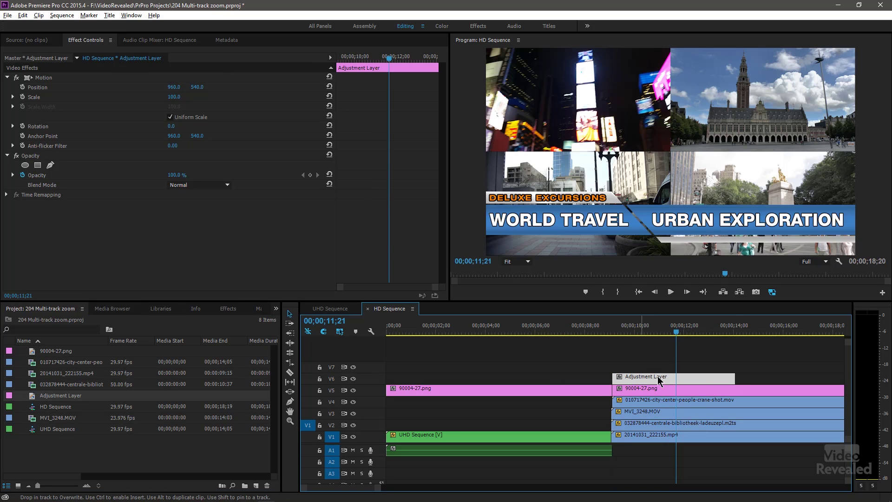
pyautogui.press('-')
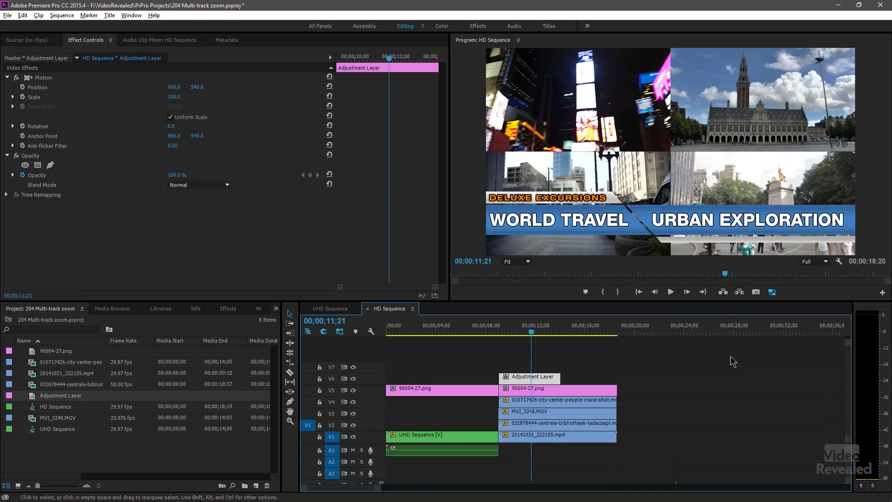
pyautogui.moveTo(593, 374); pyautogui.dragTo(608, 381)
pyautogui.press('=')
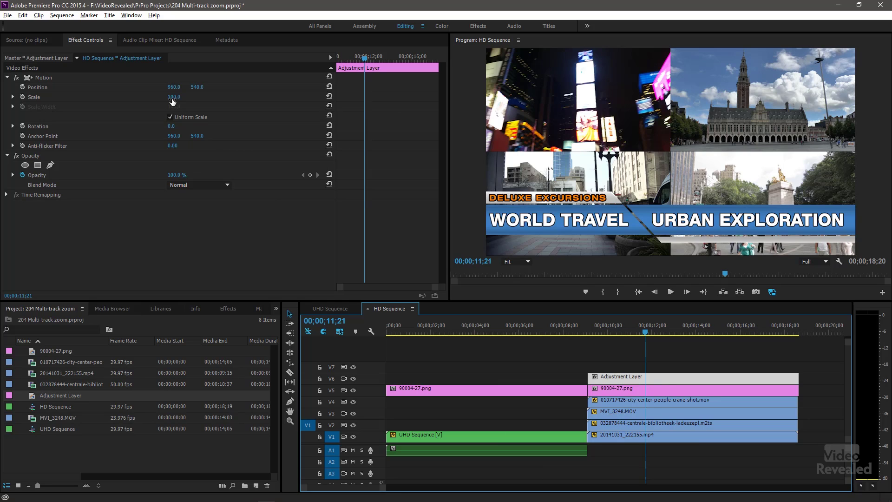
pyautogui.moveTo(173, 97); pyautogui.dragTo(178, 96)
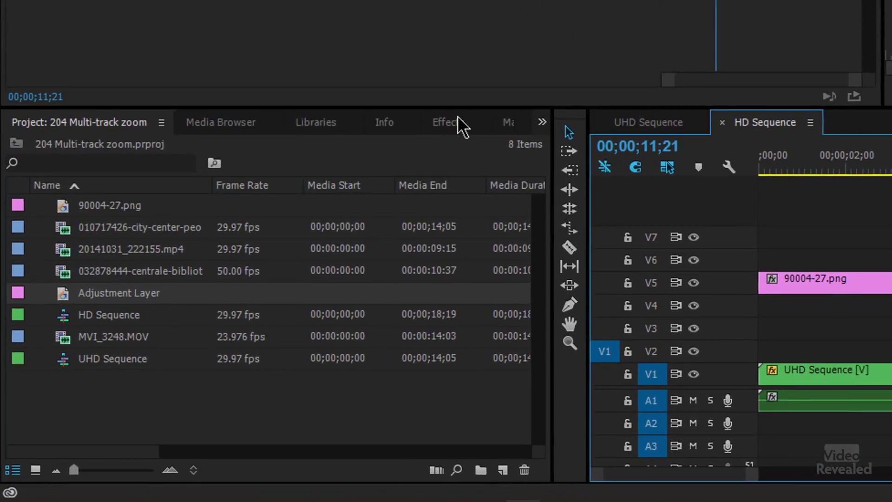
# Apply the Distort > Transform effect to the Adjustment Layer.
pyautogui.click(229, 308)
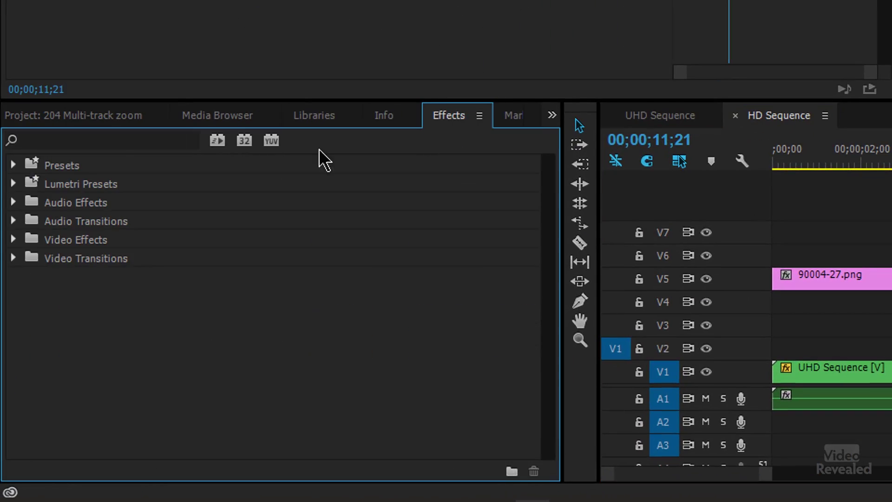
pyautogui.click(123, 141)
pyautogui.write('trans')
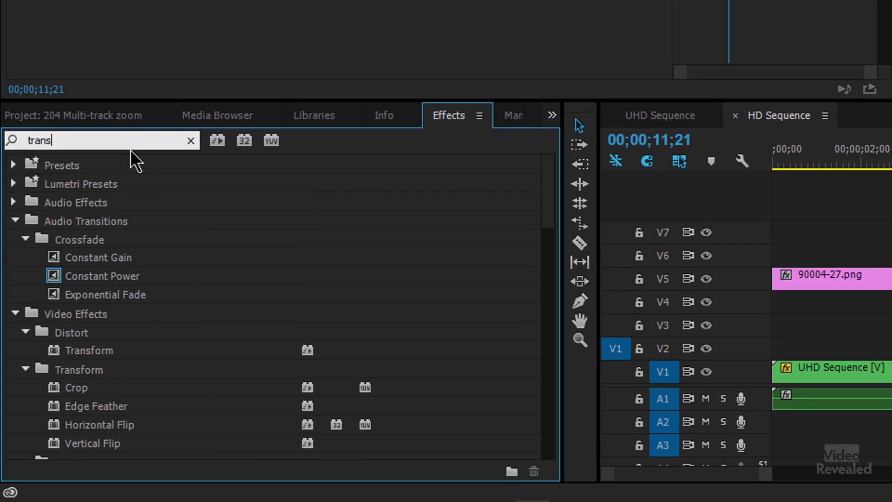
pyautogui.write('form')
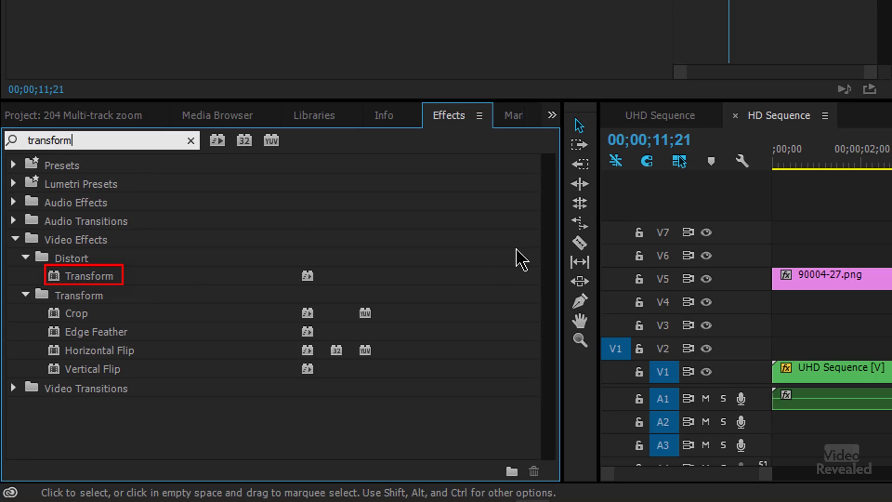
pyautogui.click(86, 279)
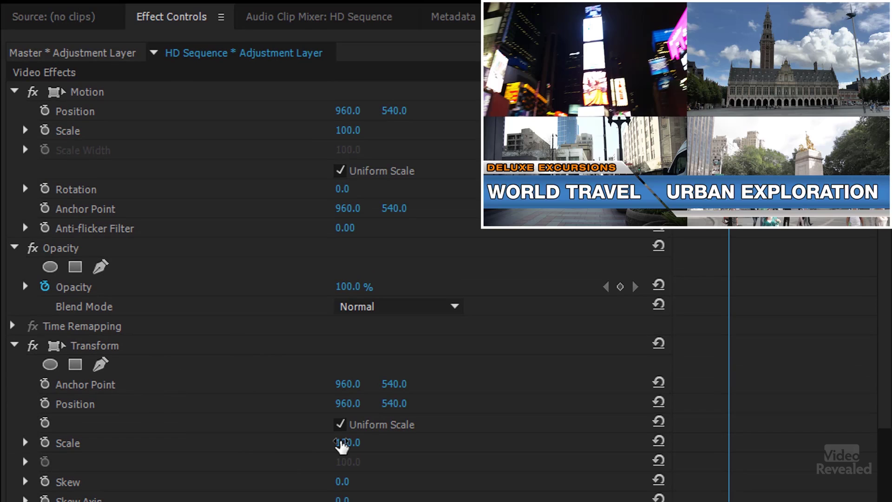
# Keyframe Transform Scale from 100 at 9;04 to 125 at 13;16, then play the zoom.
pyautogui.click(343, 443)
pyautogui.moveTo(343, 444)
pyautogui.mouseDown()
pyautogui.moveTo(360, 443)
pyautogui.moveTo(348, 444)
pyautogui.mouseUp()
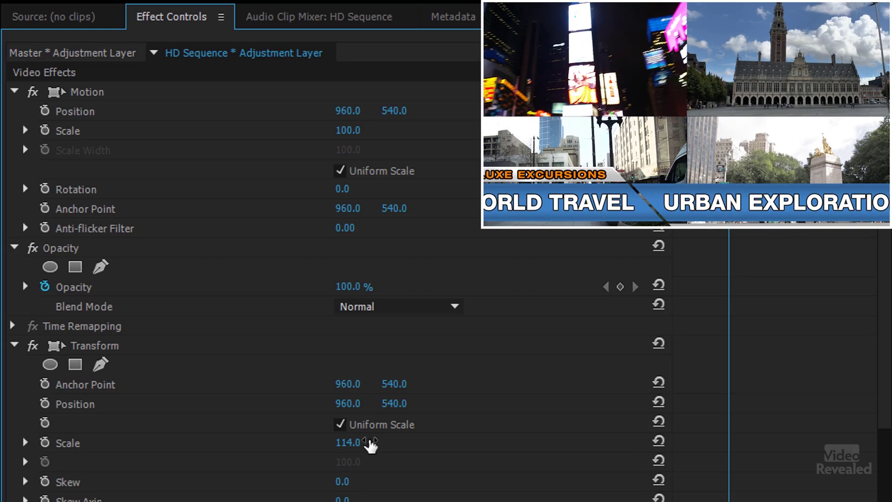
pyautogui.hotkey('ctrl', 'z')
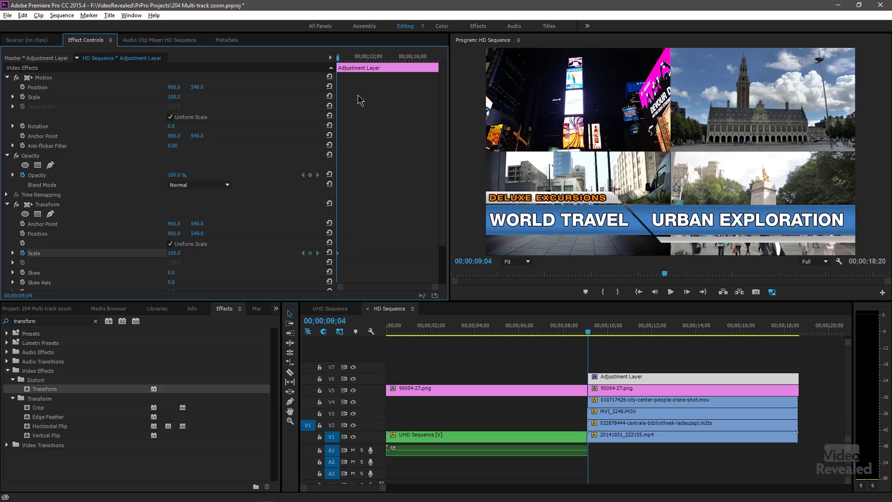
pyautogui.moveTo(361, 56); pyautogui.dragTo(379, 73)
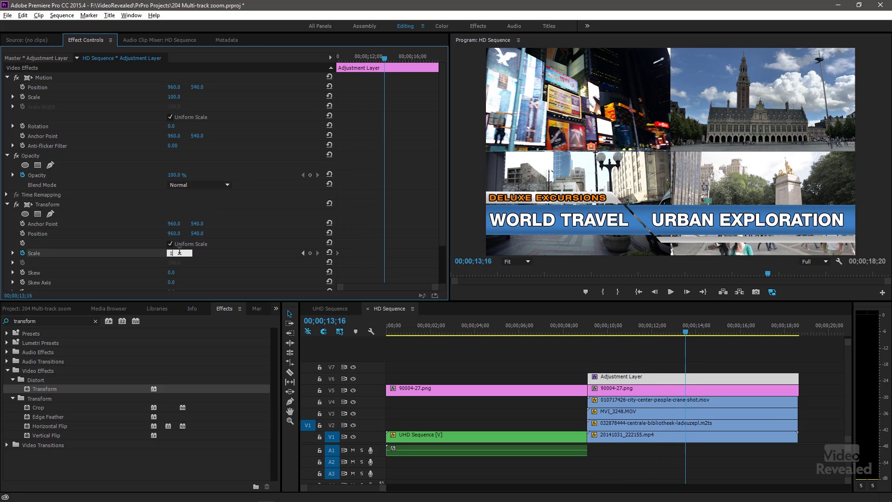
pyautogui.press('Return')
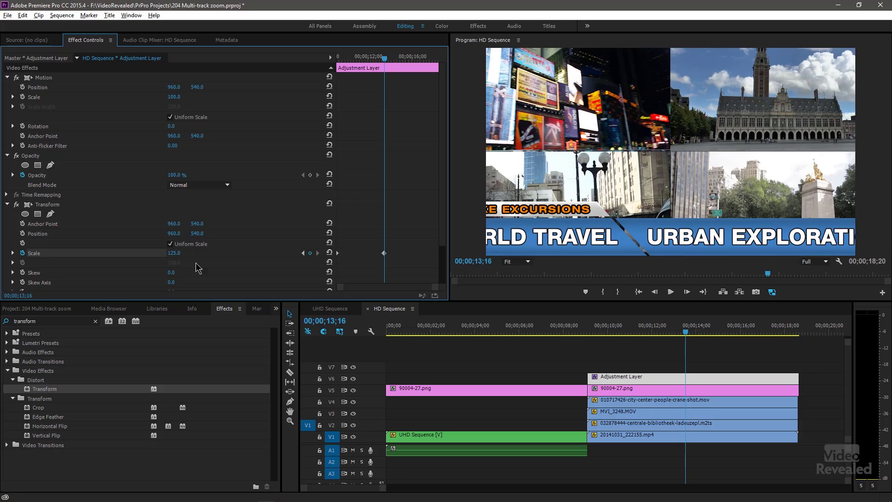
pyautogui.click(590, 330)
pyautogui.press('space')
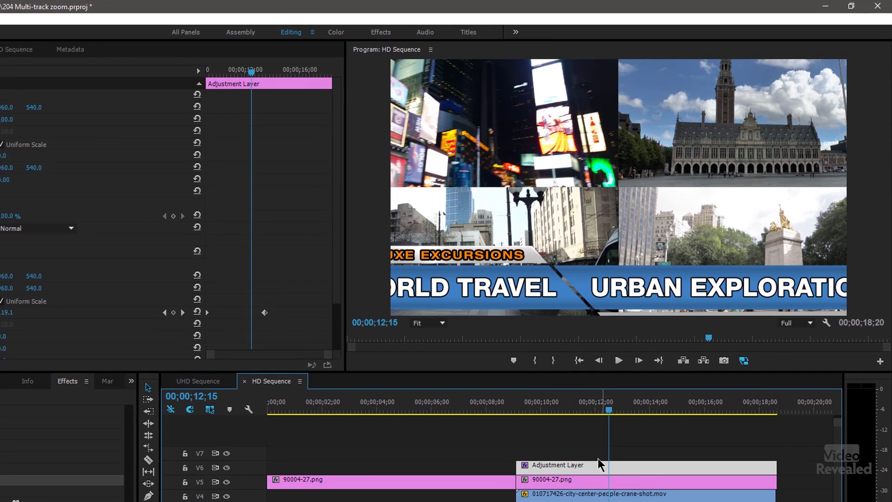
# Select the 90004-27.png title clip on V5 to move it above the Adjustment Layer.
pyautogui.click(579, 483)
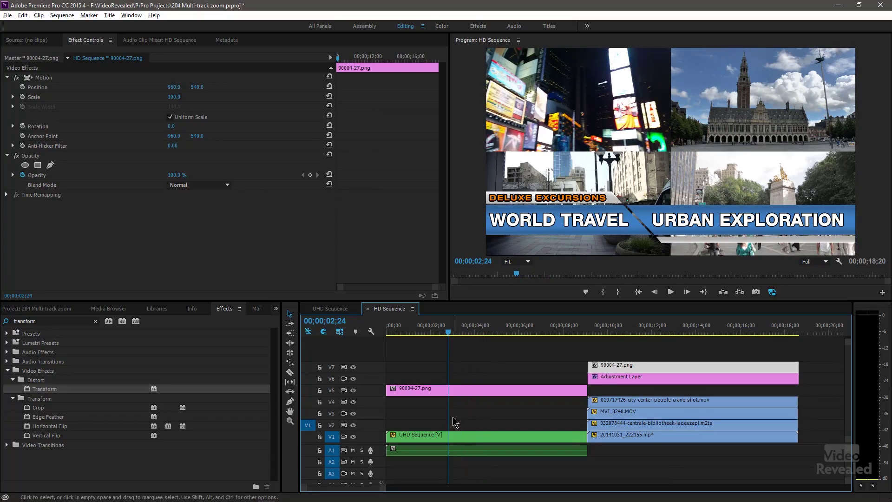
# Set the UHD Sequence clip's Motion Scale to 189 and Position to -31, -20.
pyautogui.click(449, 438)
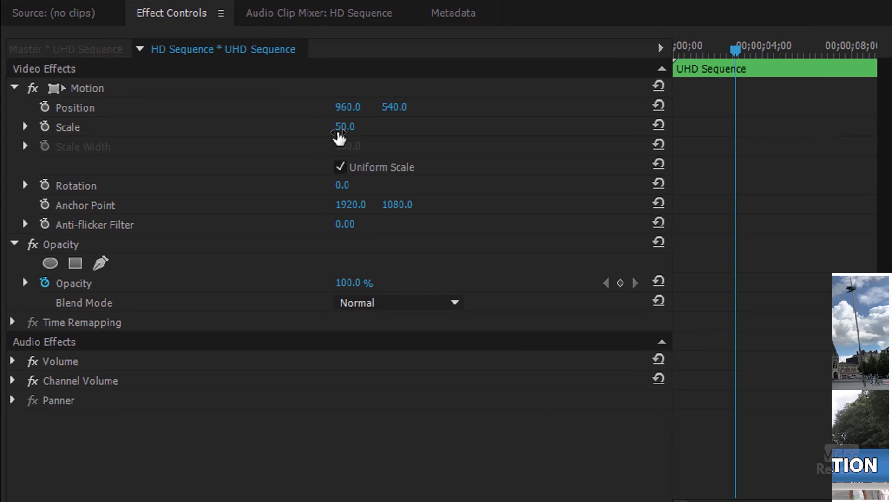
pyautogui.click(344, 133)
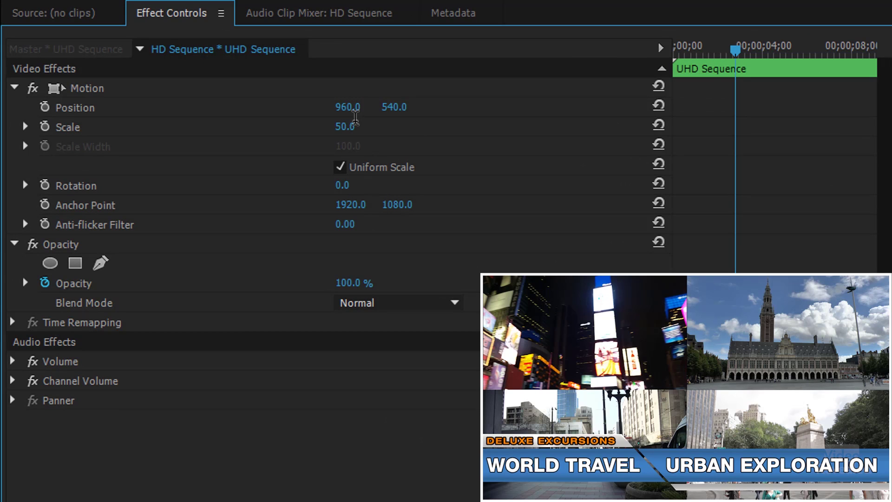
pyautogui.moveTo(342, 126); pyautogui.dragTo(370, 126)
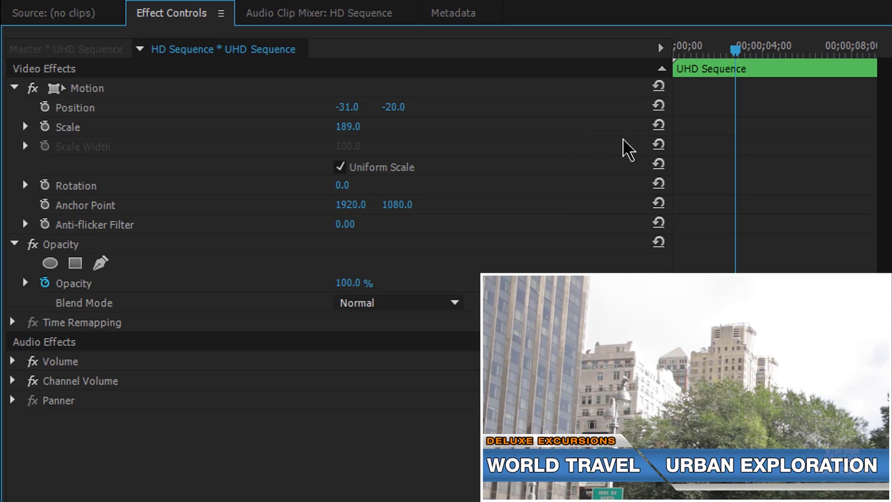
# Reset Motion, then keyframe Scale 100 at start to 192 at 4 s, Position X -25.
pyautogui.click(658, 87)
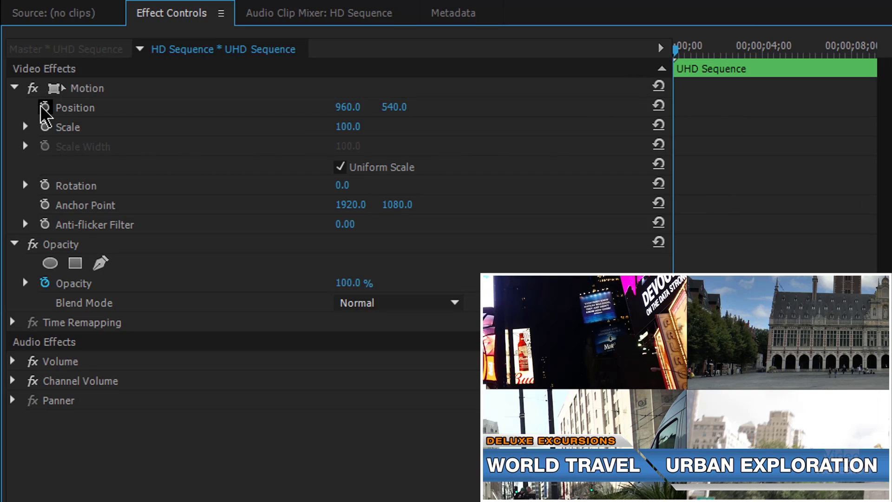
pyautogui.click(44, 126)
pyautogui.moveTo(725, 47); pyautogui.dragTo(777, 54)
pyautogui.moveTo(348, 127); pyautogui.dragTo(642, 108)
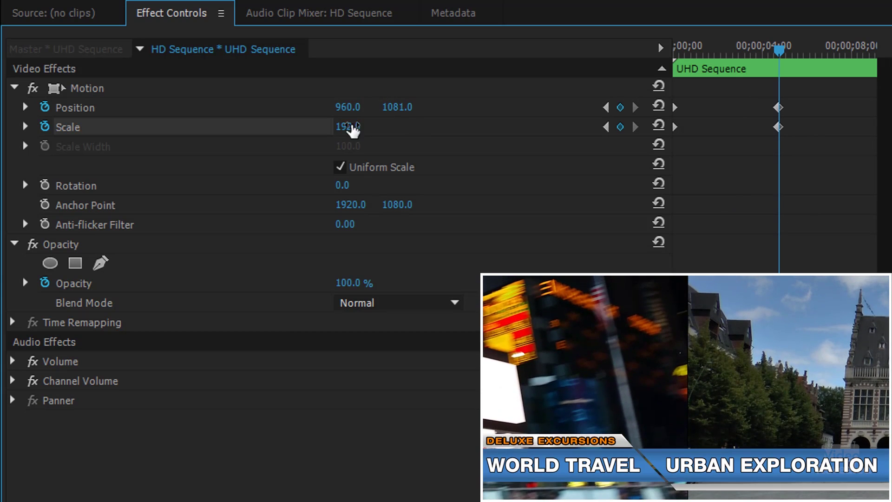
pyautogui.moveTo(347, 107); pyautogui.dragTo(75, 107)
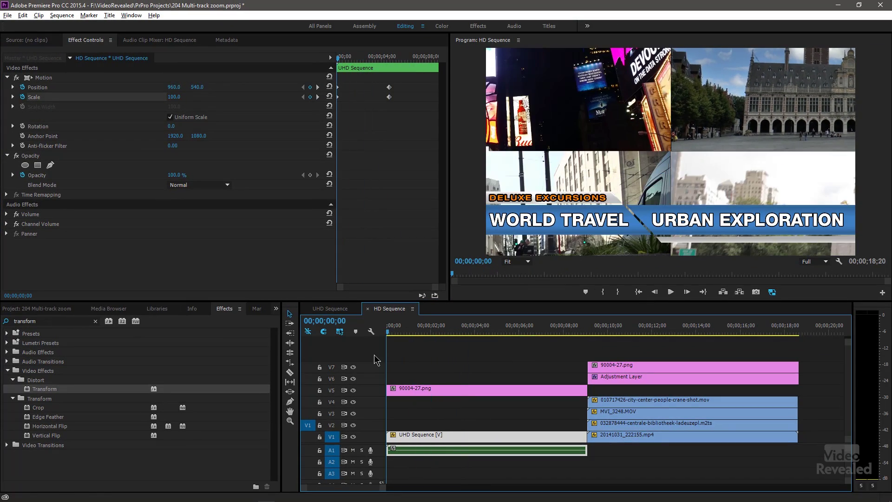
pyautogui.press('space')
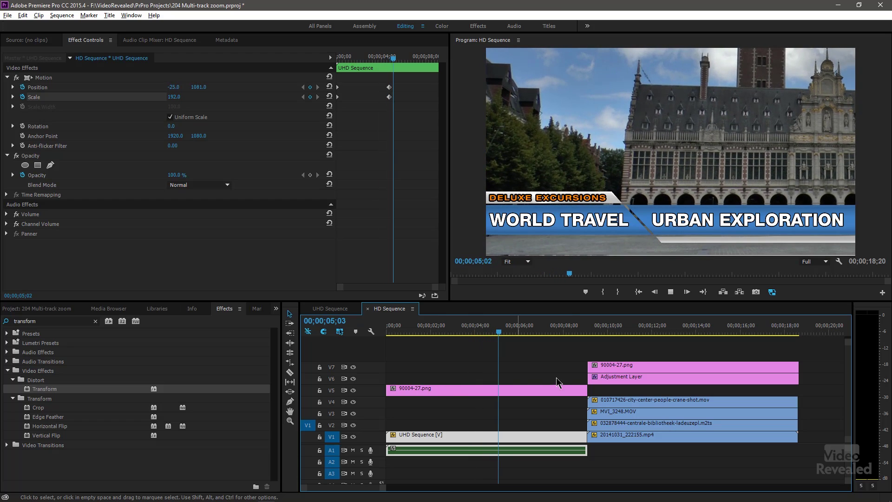
pyautogui.moveTo(676, 322); pyautogui.dragTo(690, 349)
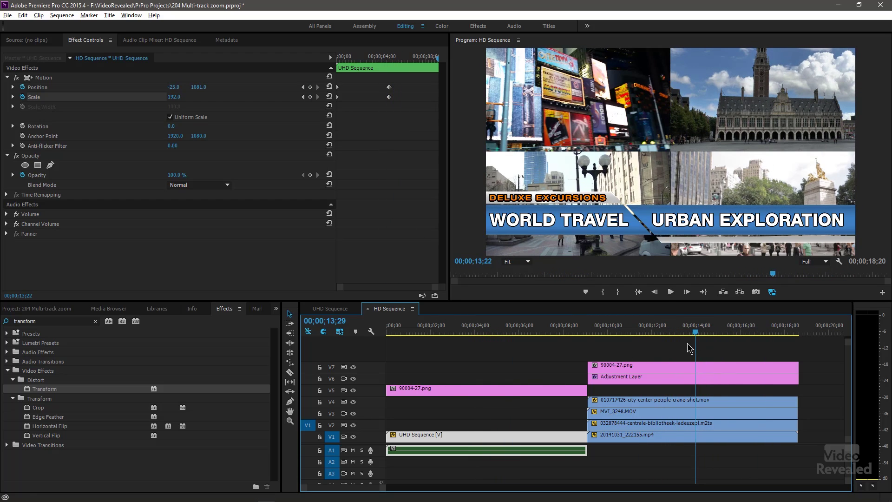